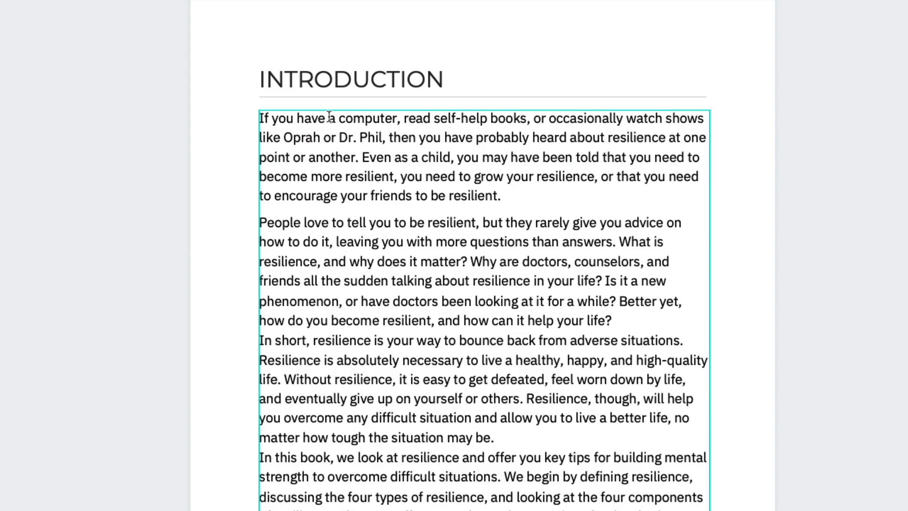
- Replace the INTRODUCTION heading text on the eBook page with 'EDIT'
click(351, 83)
double_click(351, 83)
text(EDIT)
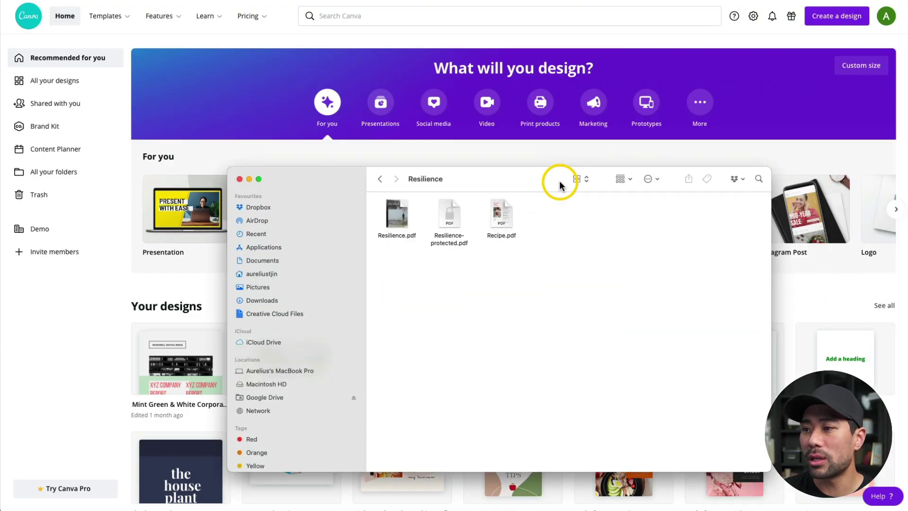
- Move the Resilience folder window aside and select Resilience.pdf, Resilience-protected.pdf and Recipe.pdf in turn
drag(557, 187, 608, 176)
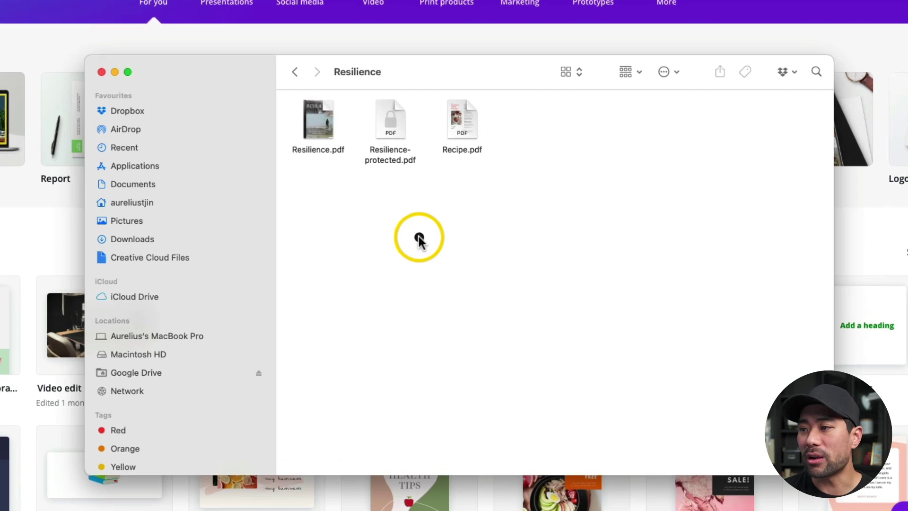
click(530, 296)
click(318, 152)
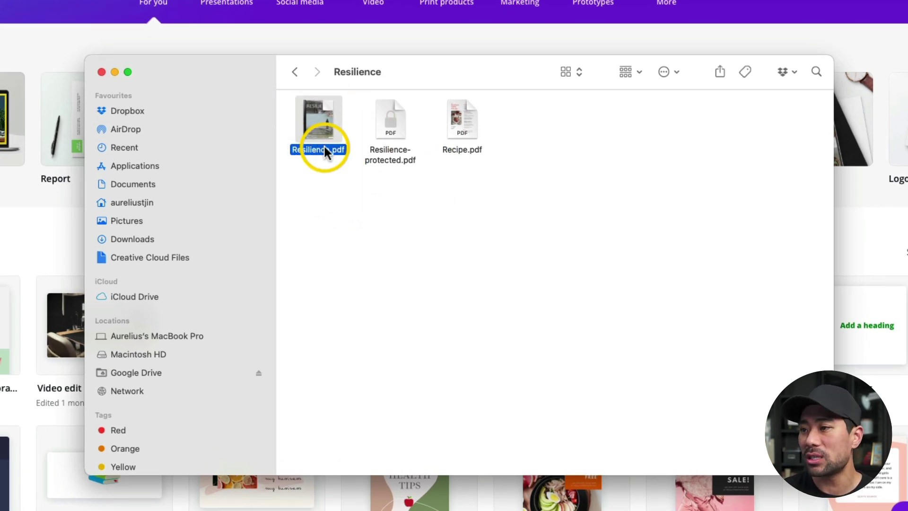
click(391, 160)
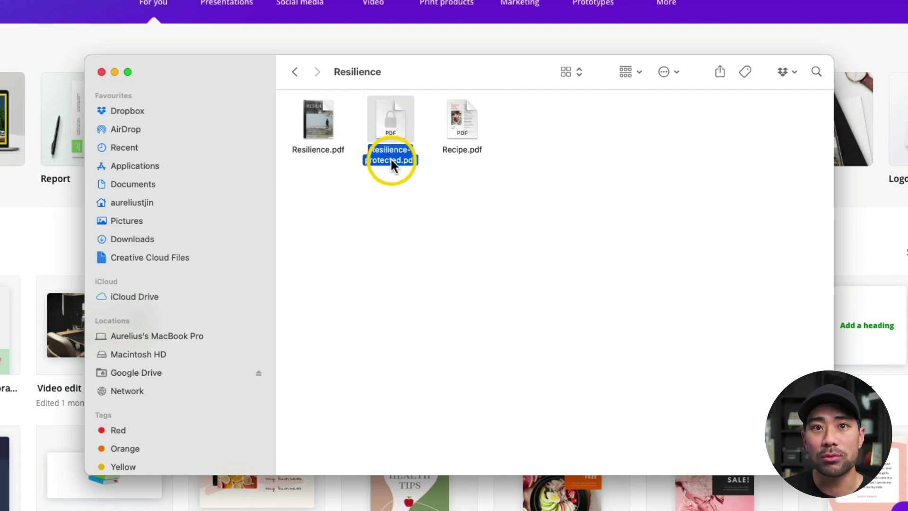
click(470, 146)
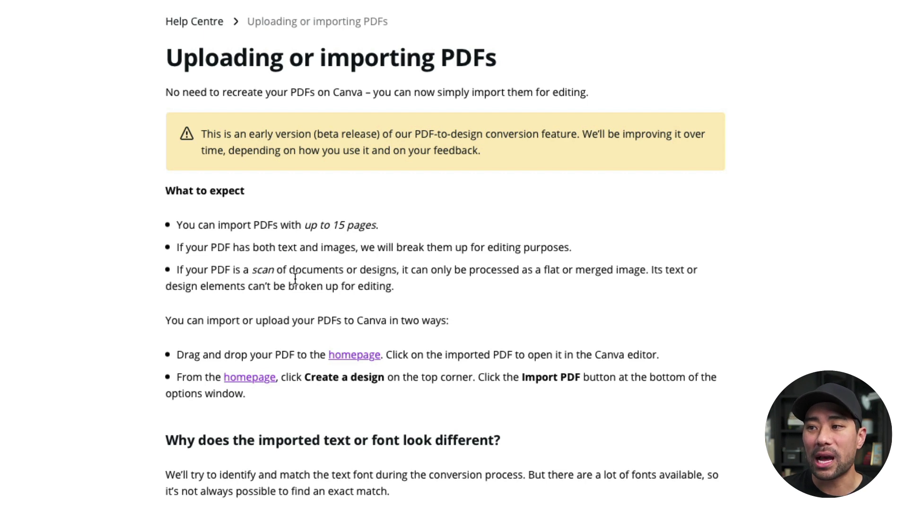
- Go back from the 'Uploading or importing PDFs' article to the Canva home page
click(643, 316)
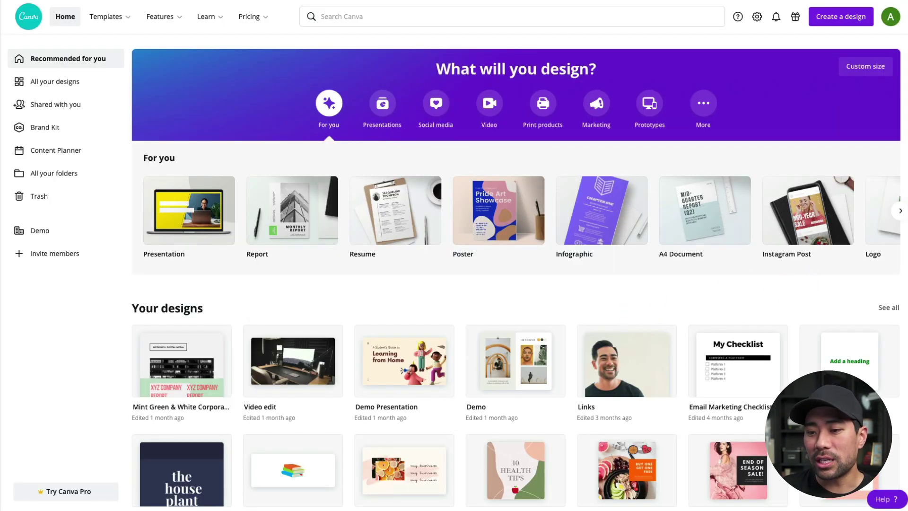
- Drag Resilience.pdf from the Resilience folder onto Canva home to import it as a design
key(super+Tab)
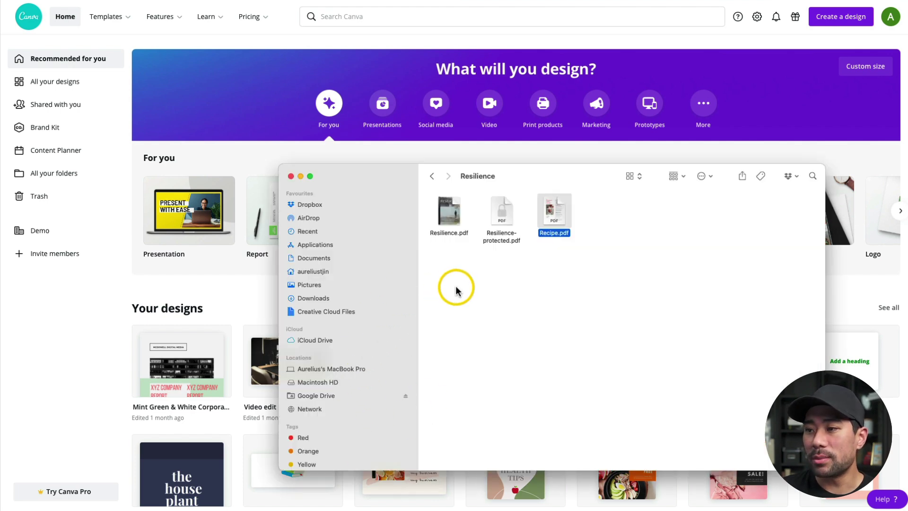
click(450, 210)
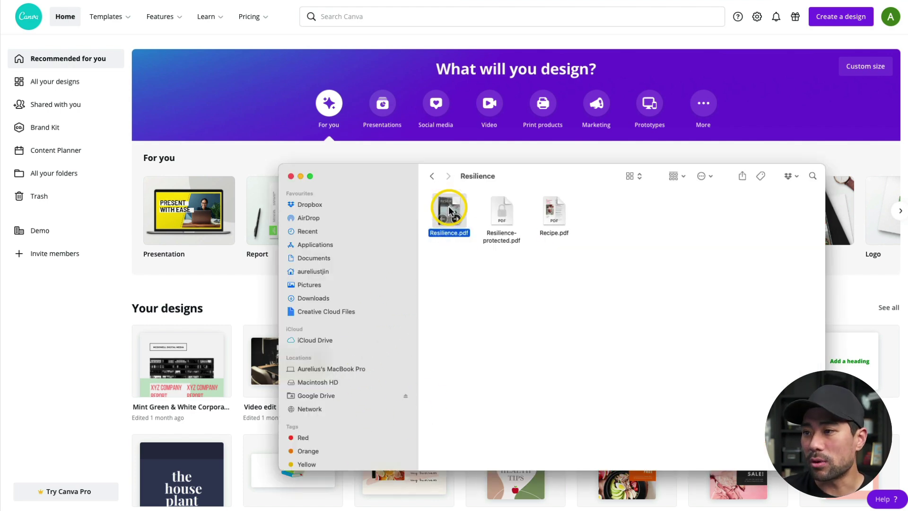
drag(449, 211, 419, 286)
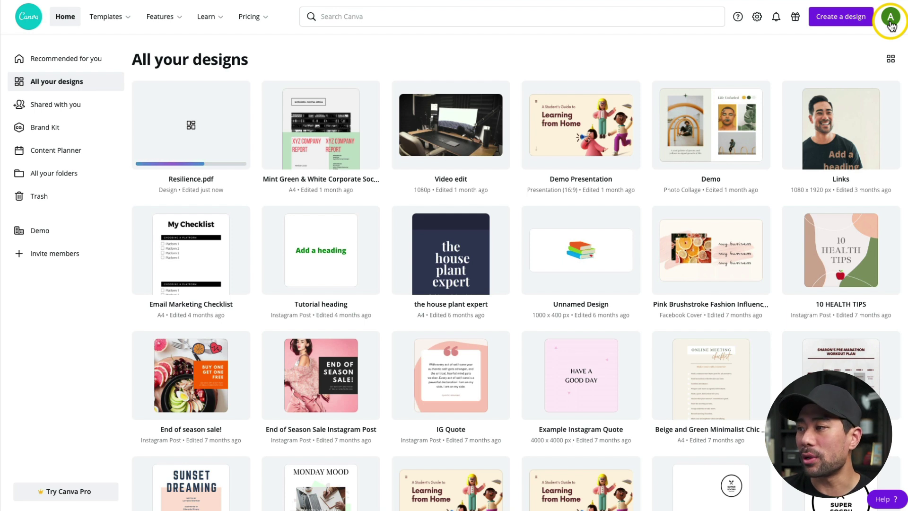
click(836, 25)
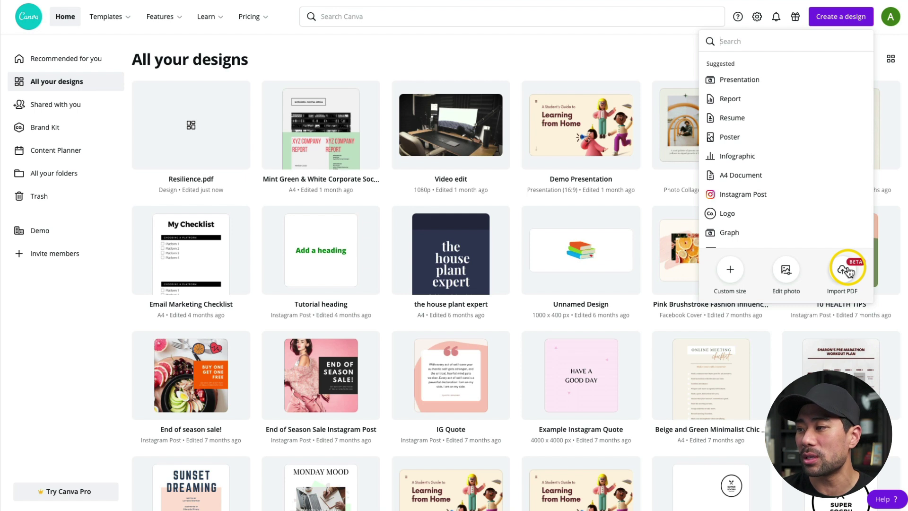
click(308, 57)
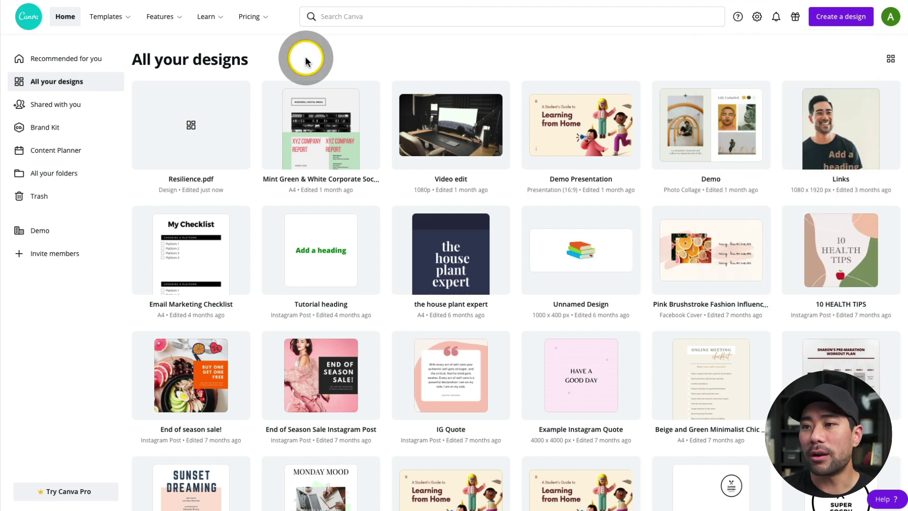
- Open the imported Resilience.pdf design, scroll through its pages, and dismiss the import feedback panel
click(202, 146)
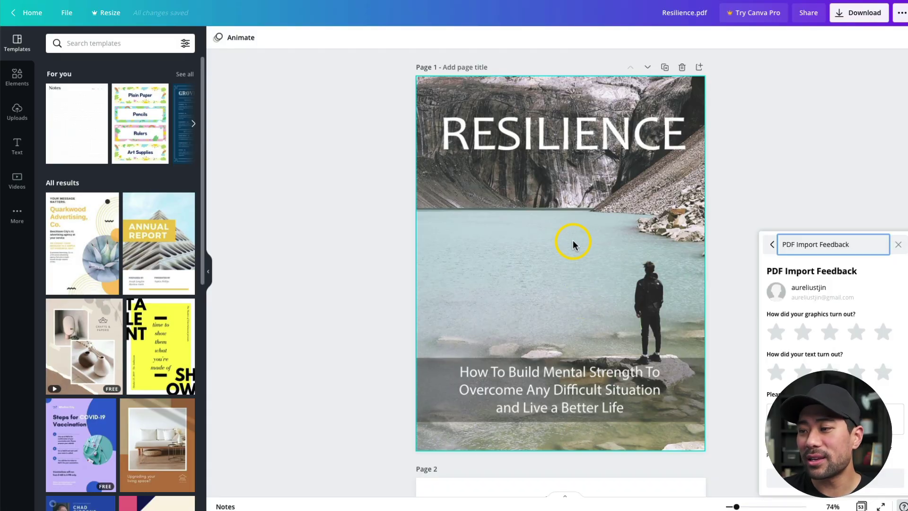
scroll(572, 240, down, 2)
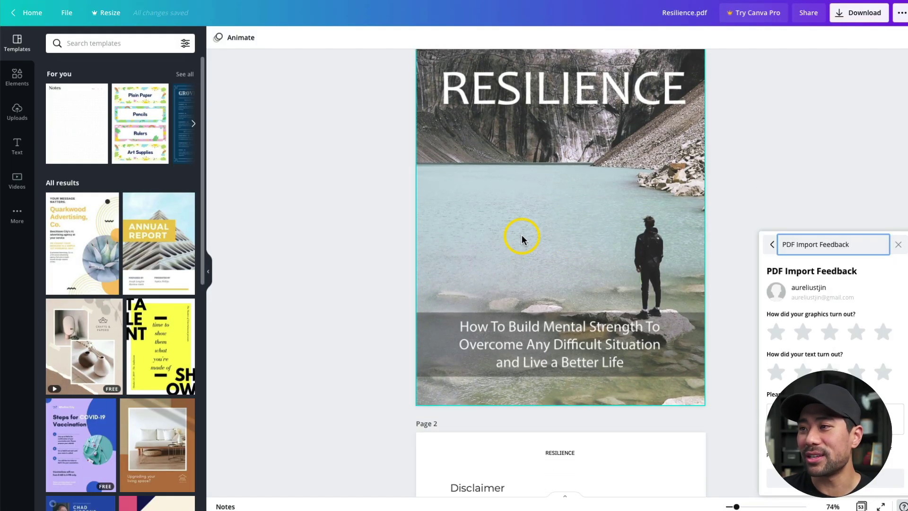
scroll(503, 243, down, 7)
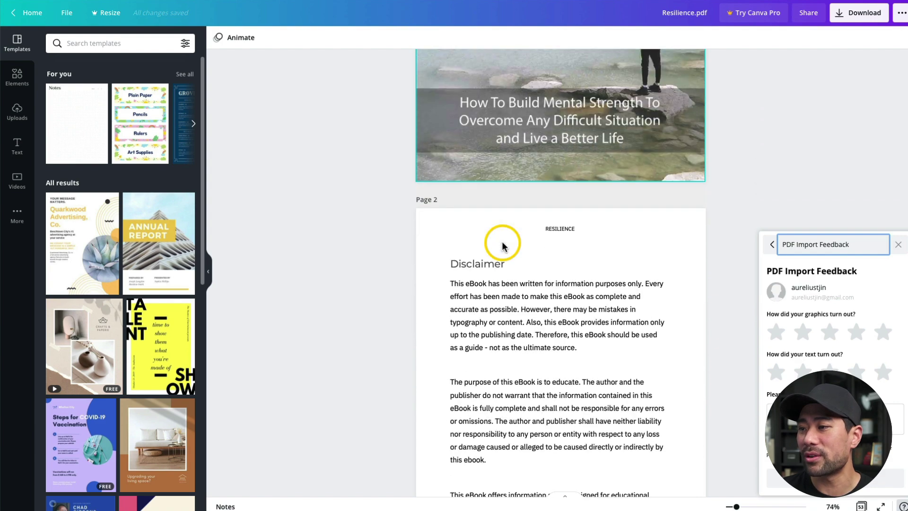
scroll(503, 244, down, 18)
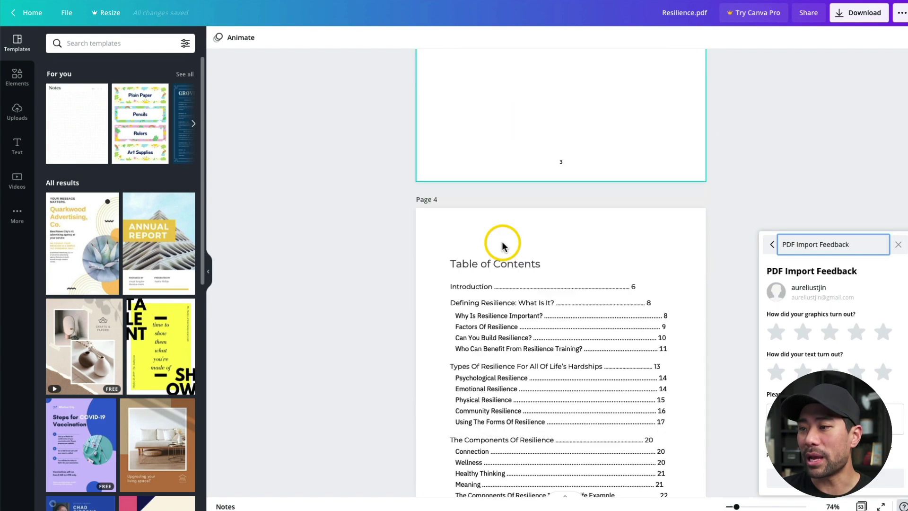
scroll(502, 245, down, 15)
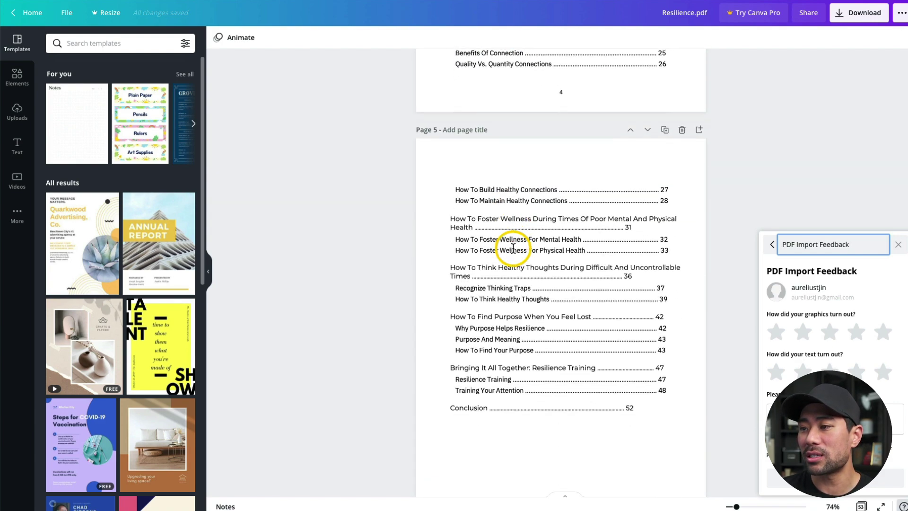
scroll(513, 249, down, 5)
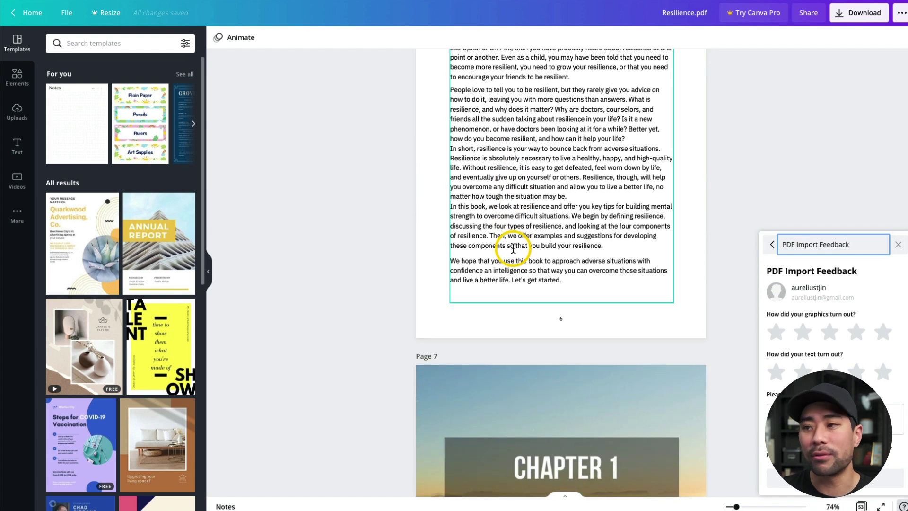
click(733, 273)
scroll(733, 273, up, 2)
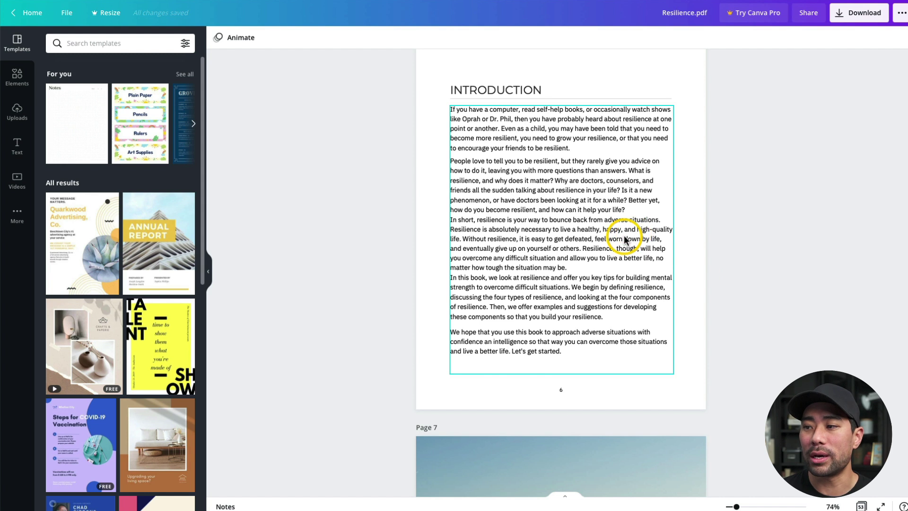
key(super+Tab)
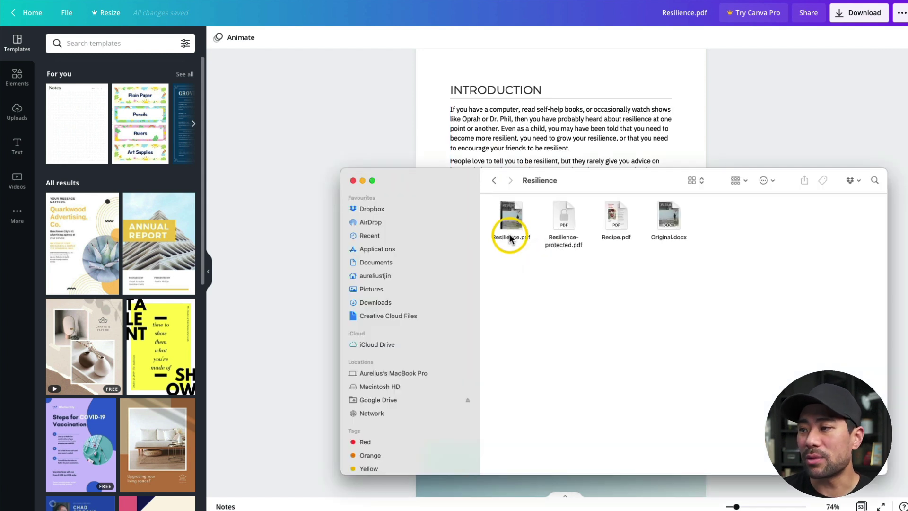
click(670, 217)
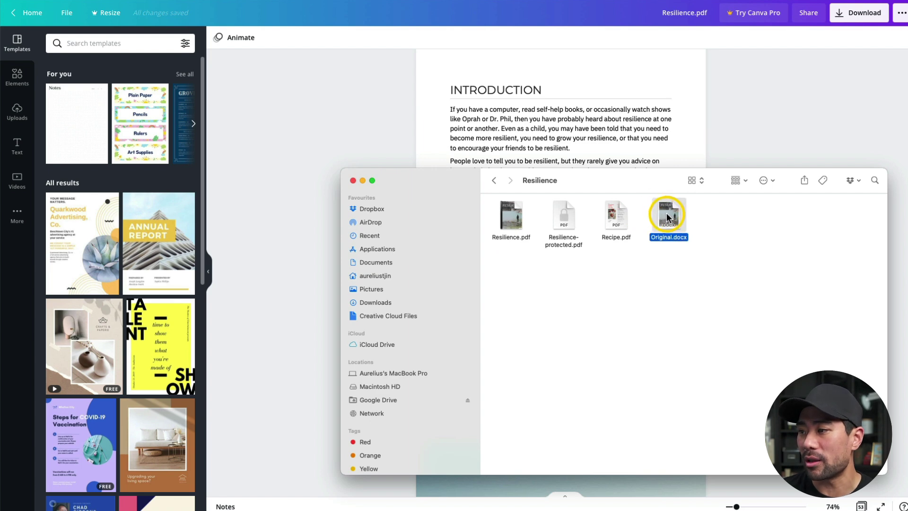
double_click(672, 238)
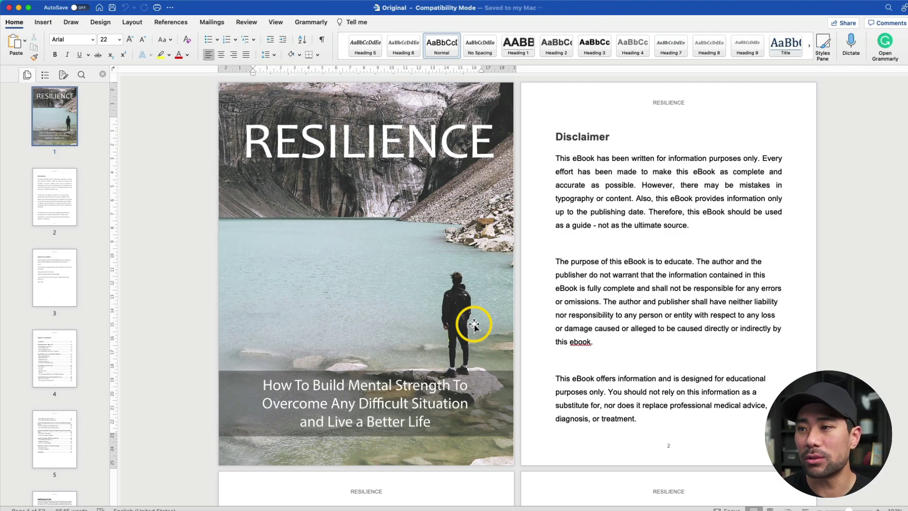
scroll(469, 276, down, 10)
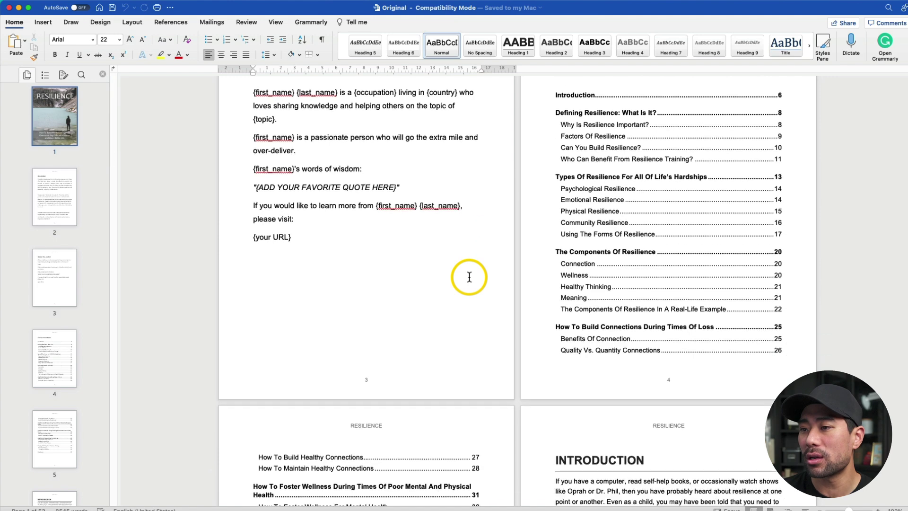
scroll(470, 277, down, 3)
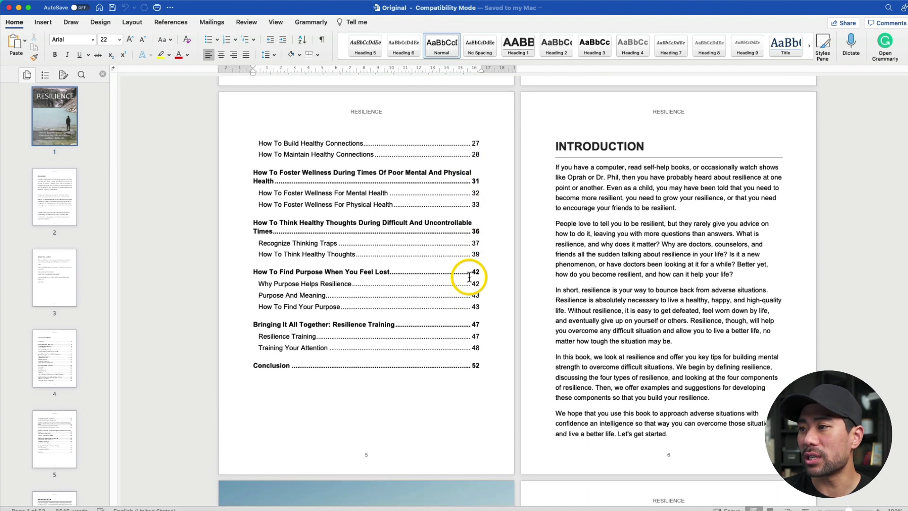
click(610, 185)
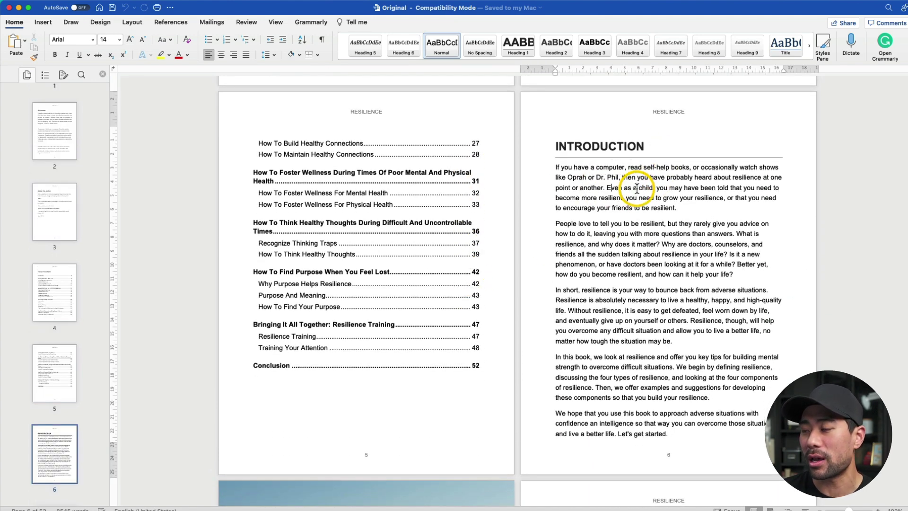
click(615, 146)
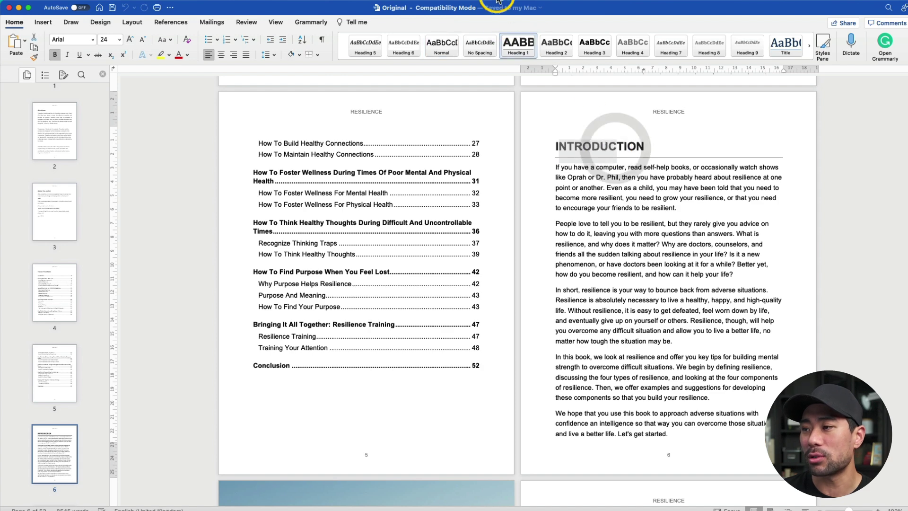
key(shift+super+Left)
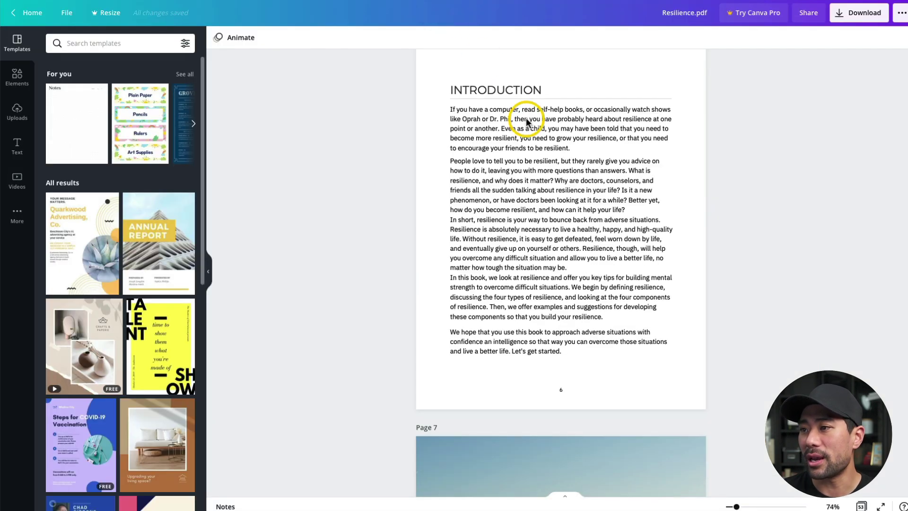
click(488, 124)
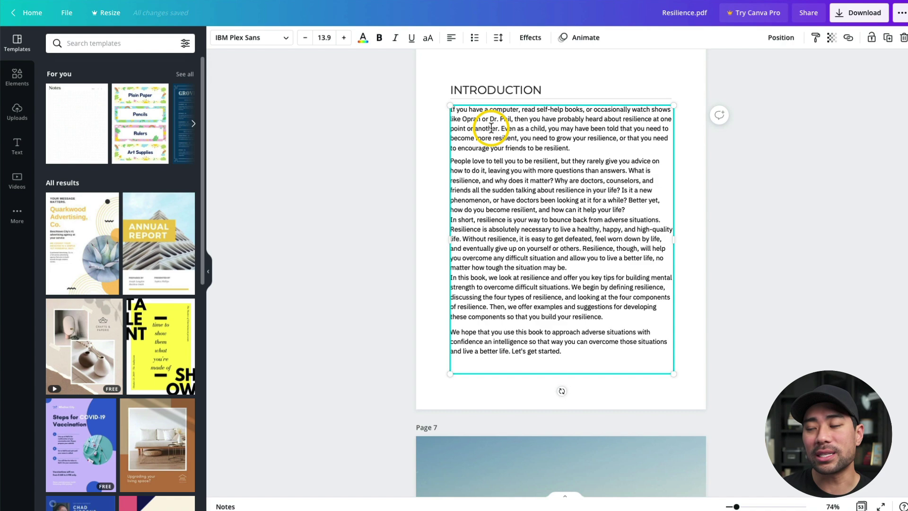
- Compare the Canva INTRODUCTION heading's font against the original Word file
click(495, 90)
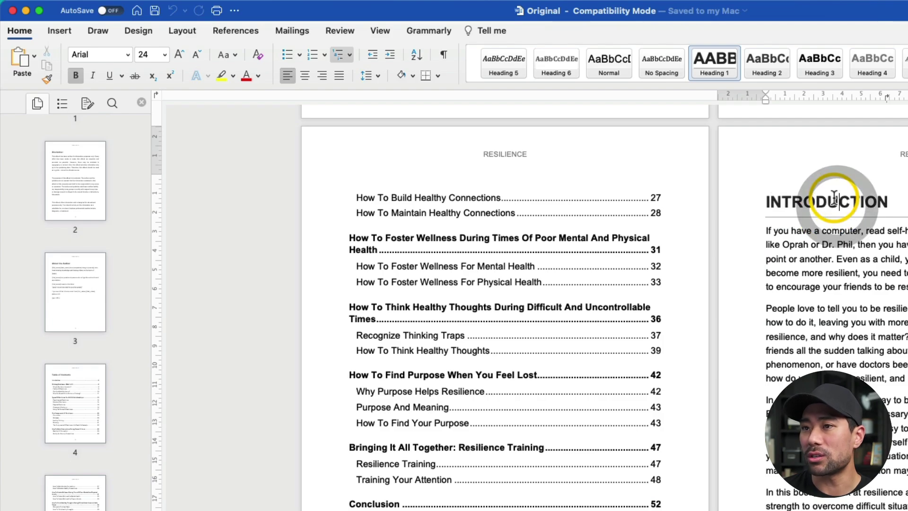
click(834, 198)
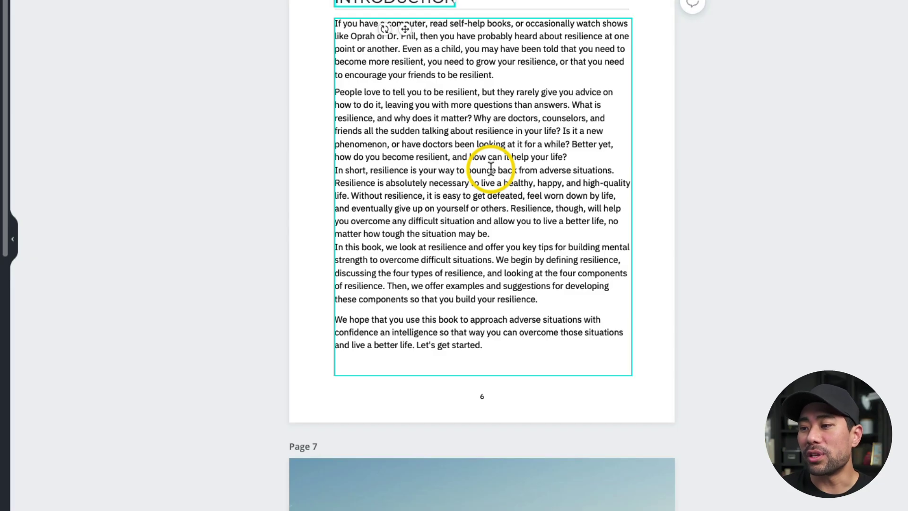
scroll(491, 169, down, 3)
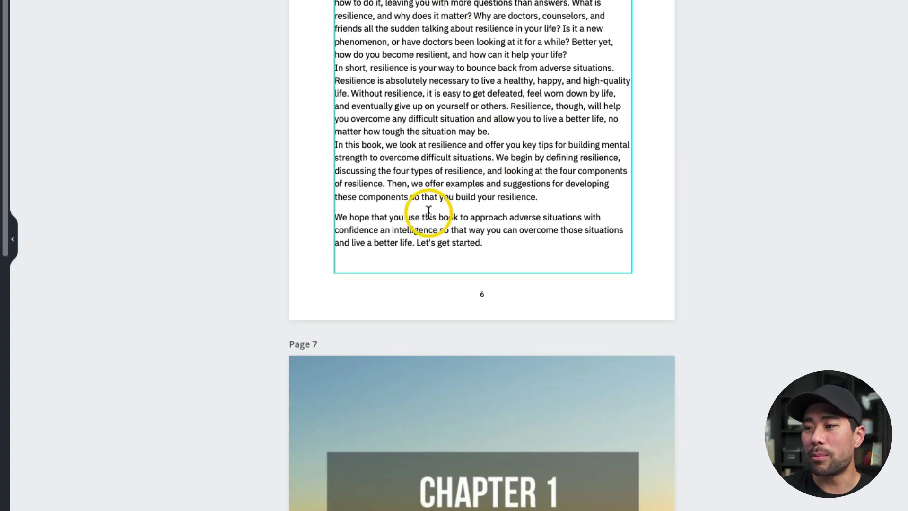
scroll(431, 189, up, 4)
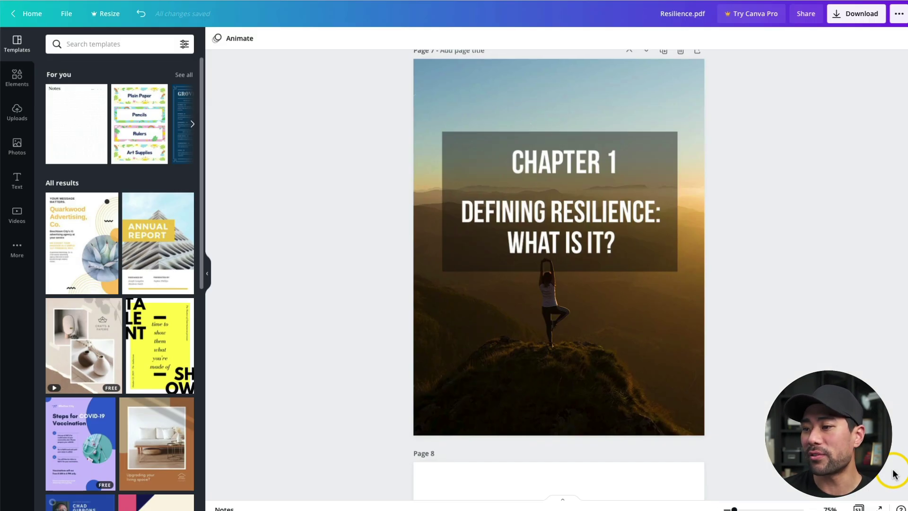
- On page 8, select the body text boxes and the 'Why Is Resilience Important?' heading to confirm they're editable
scroll(776, 415, down, 6)
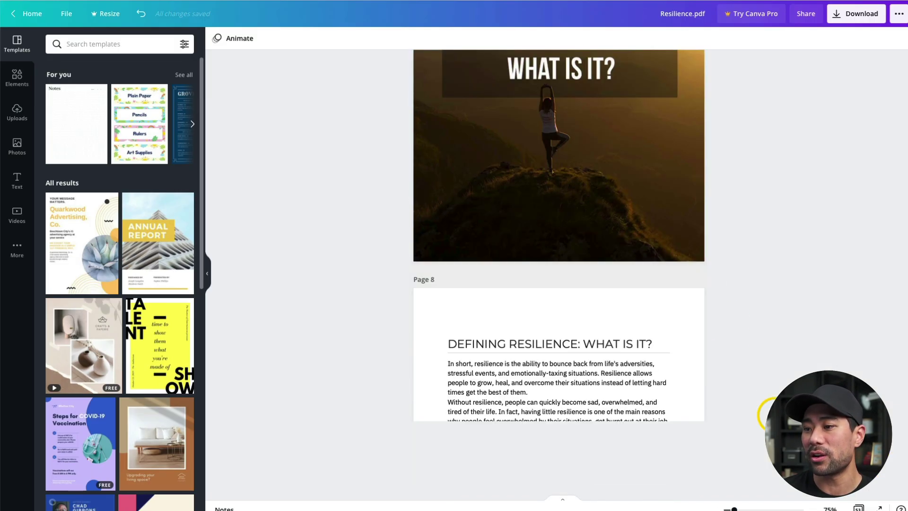
scroll(766, 412, down, 3)
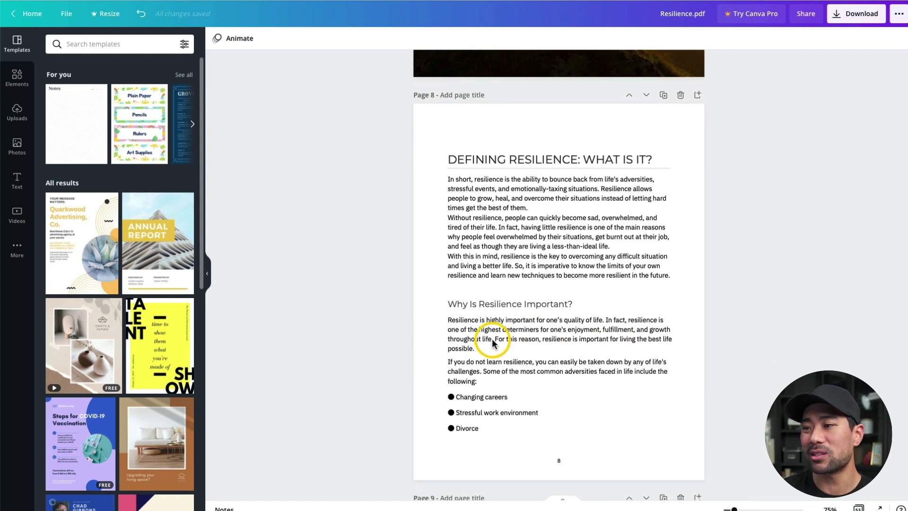
click(487, 339)
click(517, 222)
click(727, 329)
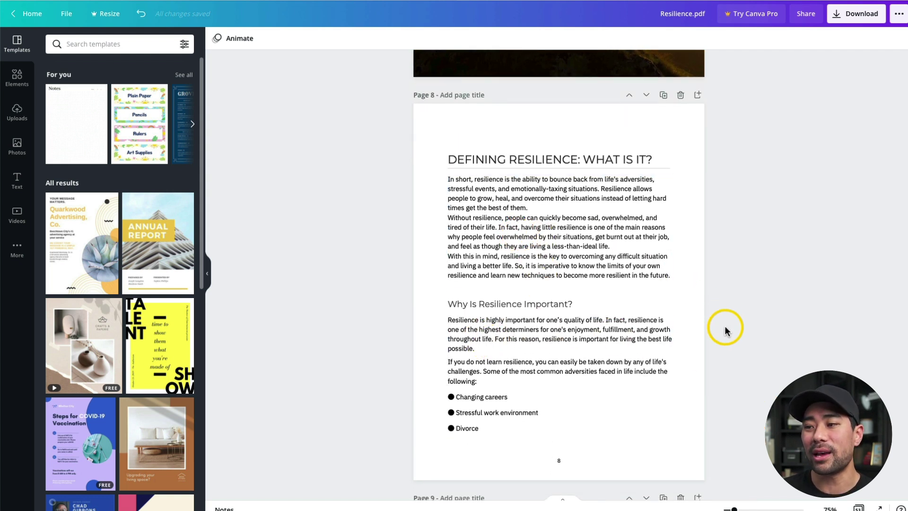
scroll(726, 333, down, 1)
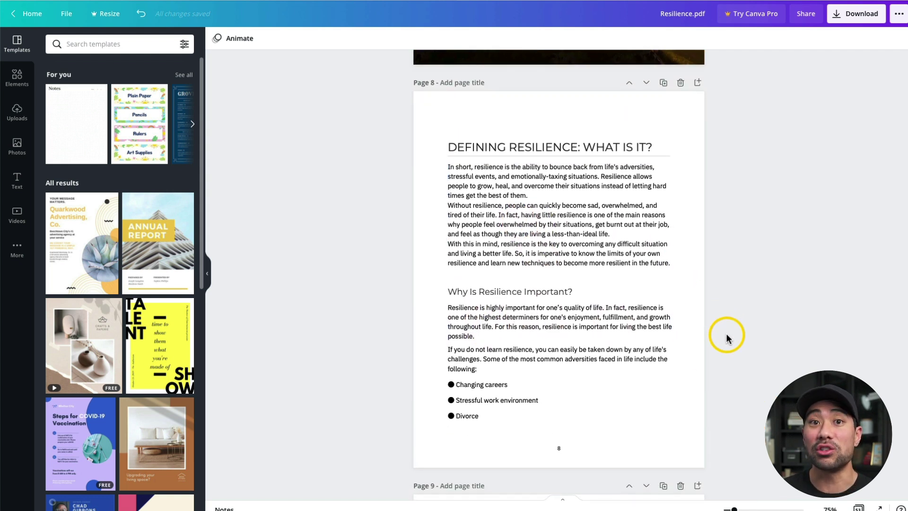
click(511, 290)
double_click(507, 290)
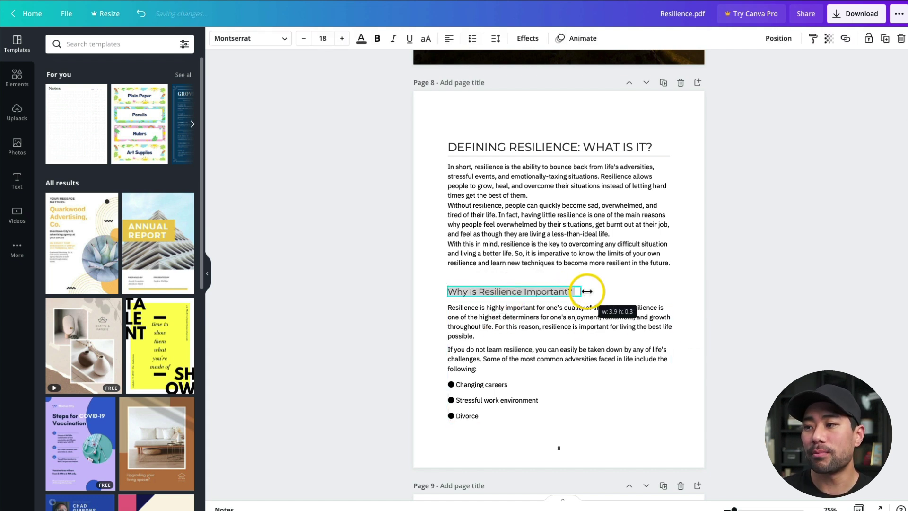
click(611, 288)
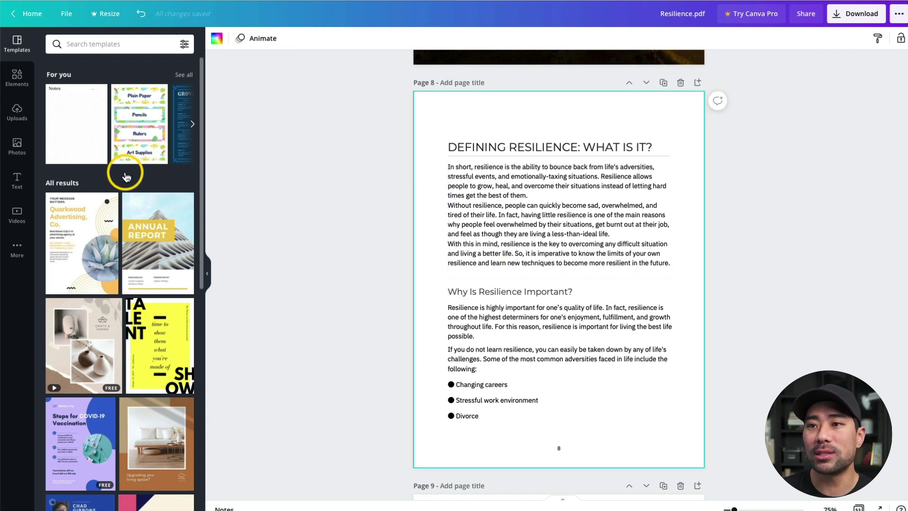
- Place the pink candle graphic from Elements onto page 8
click(16, 84)
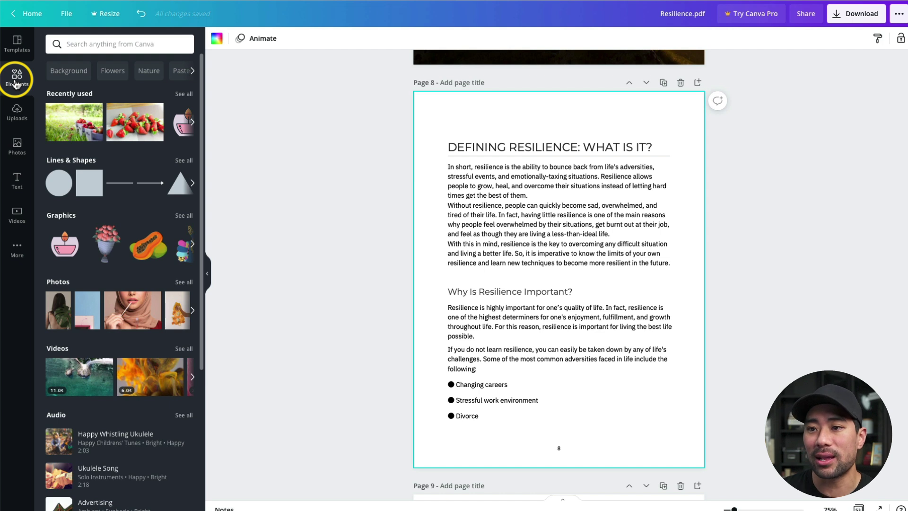
click(71, 247)
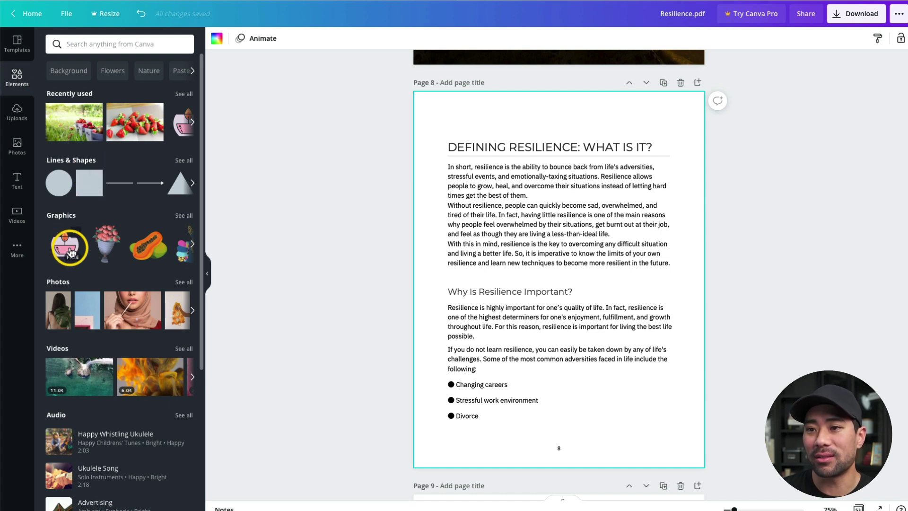
drag(71, 252, 615, 172)
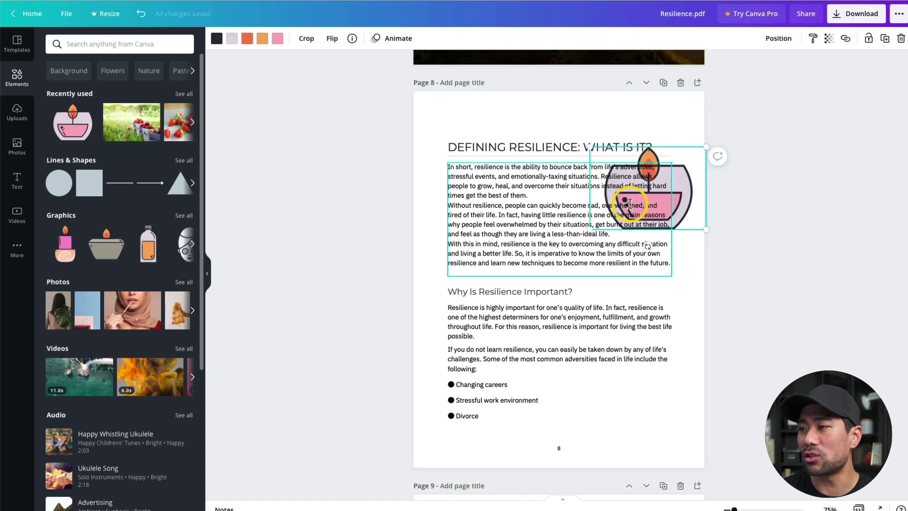
- Narrow the opening paragraphs to 4.3 wide and position the candle beside them
click(558, 204)
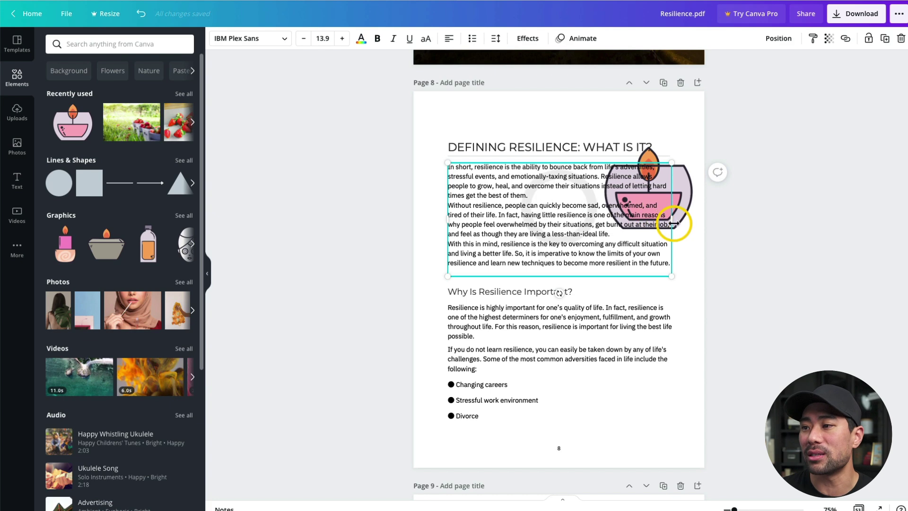
drag(675, 223, 596, 218)
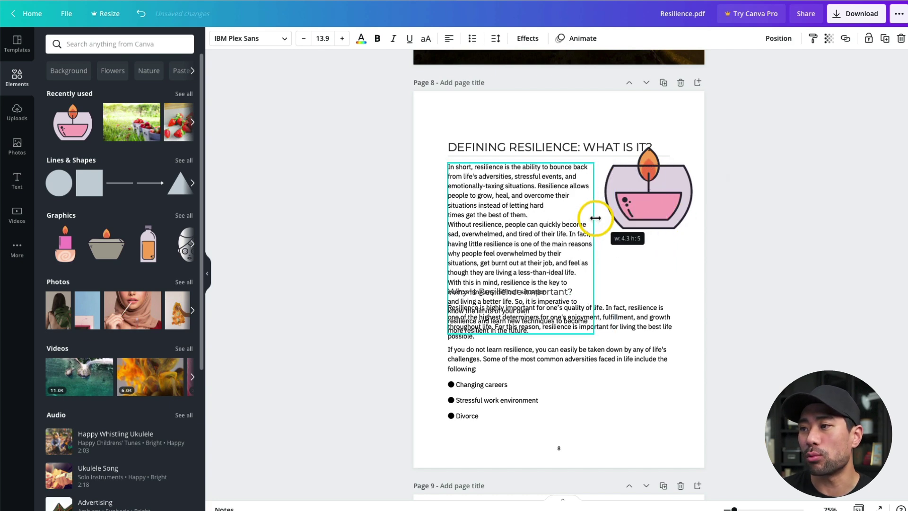
click(651, 208)
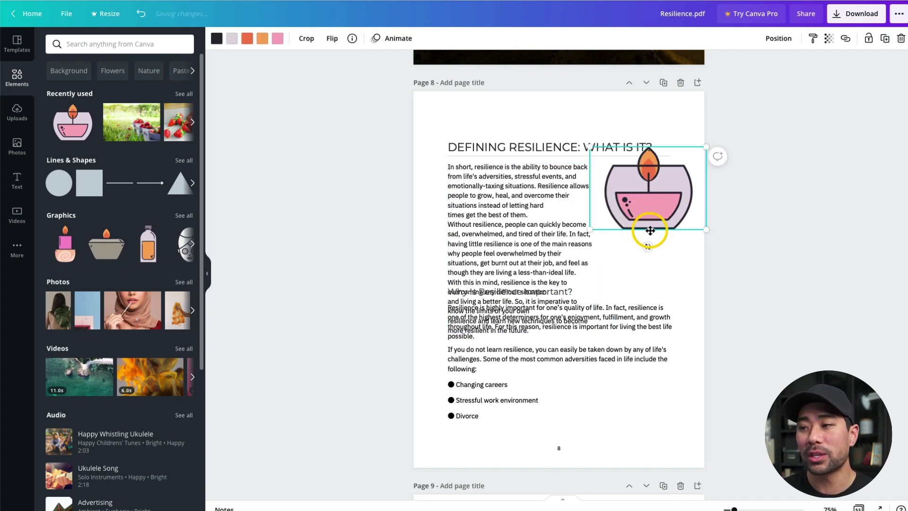
drag(650, 231, 650, 232)
click(795, 242)
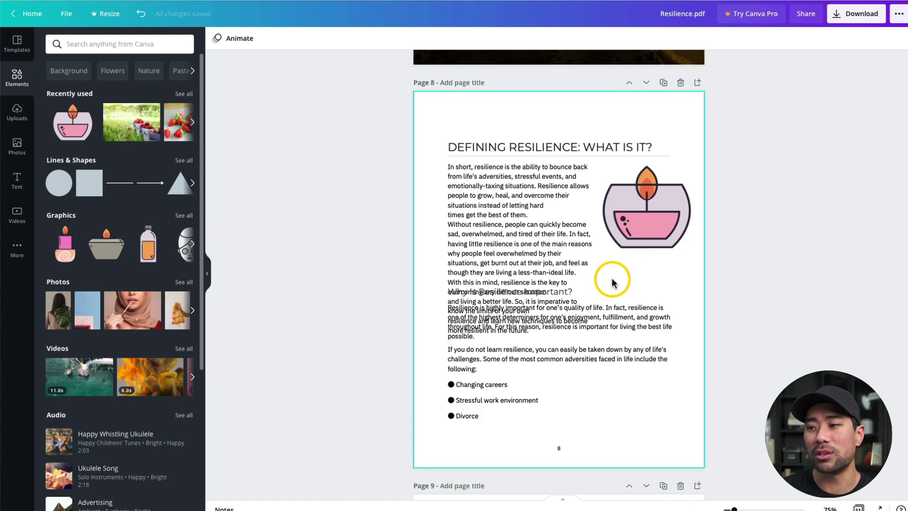
- Scroll through Resilience.pdf down to its last page and back up
scroll(610, 280, down, 5)
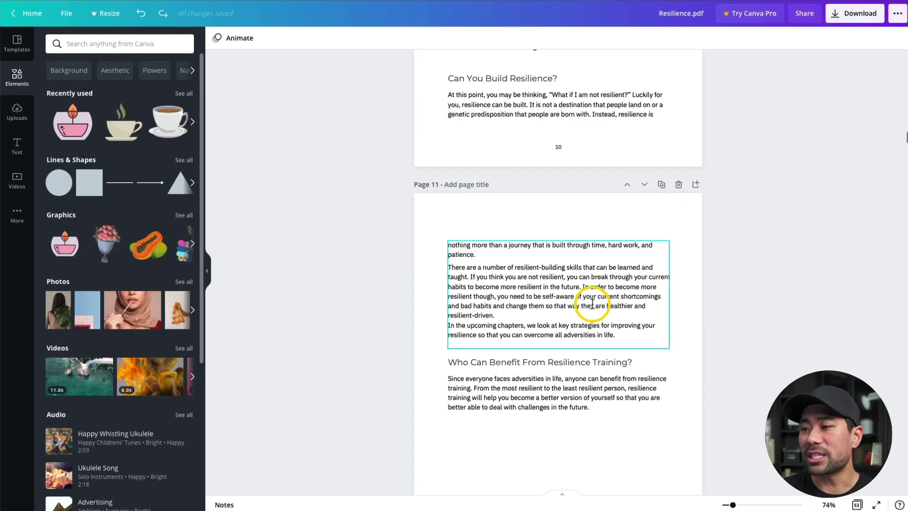
scroll(591, 306, down, 10)
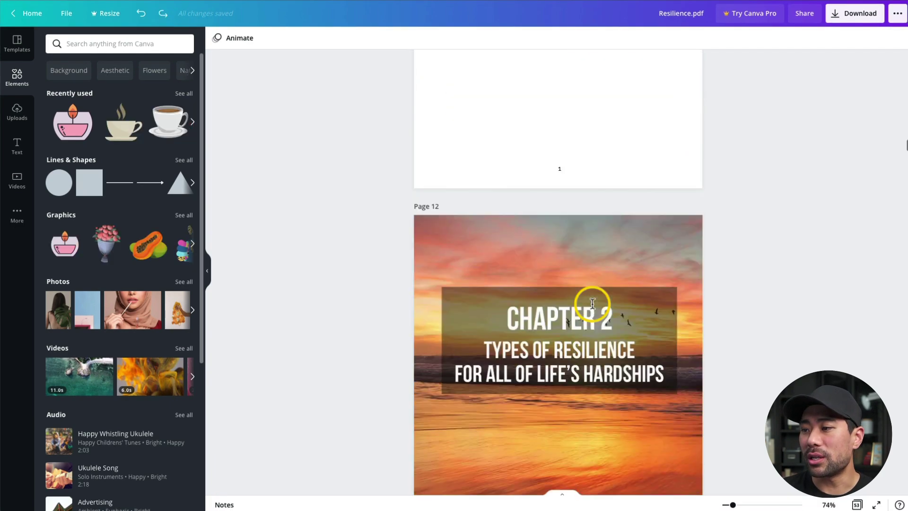
scroll(592, 303, down, 15)
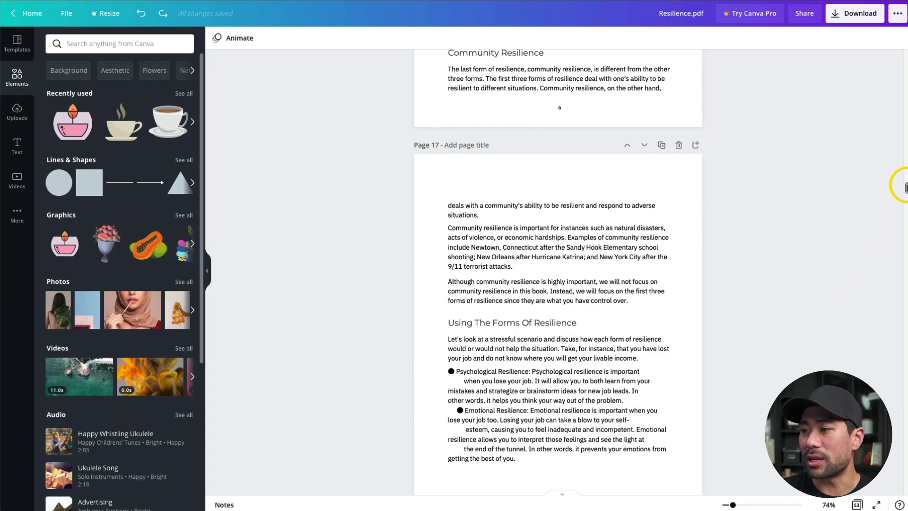
drag(906, 187, 902, 502)
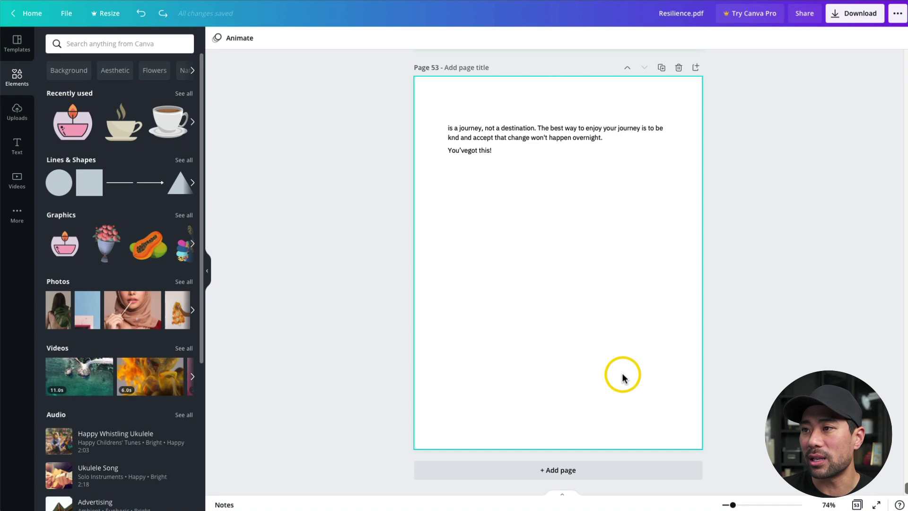
scroll(623, 373, up, 3)
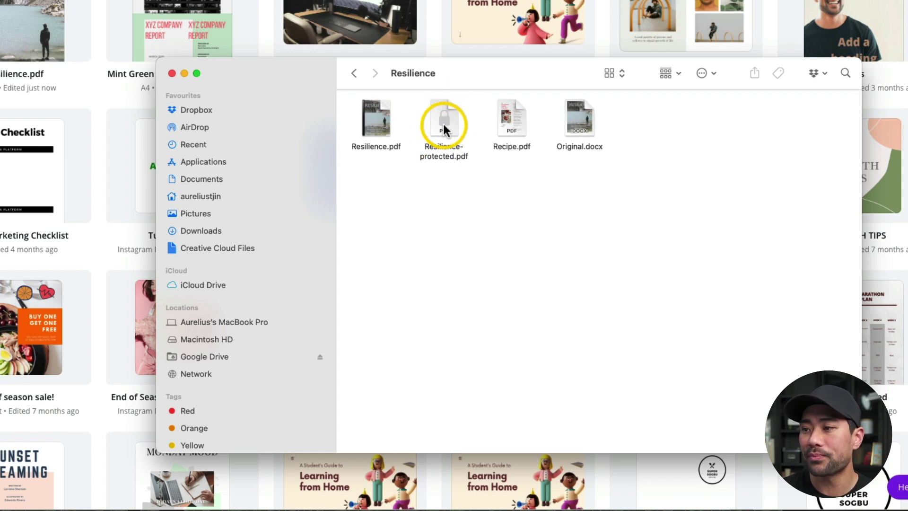
- Try importing Resilience-protected.pdf into Canva, which fails because it's encrypted
drag(443, 122, 38, 9)
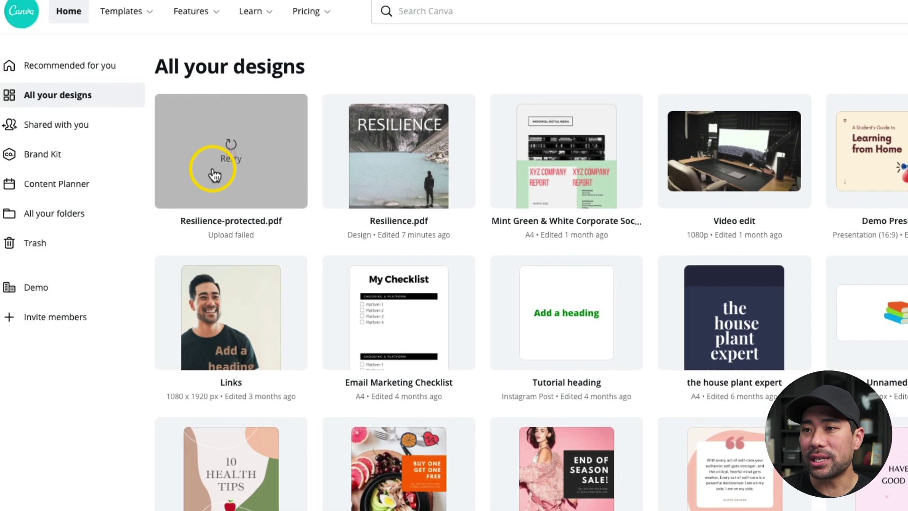
mouse_move(227, 147)
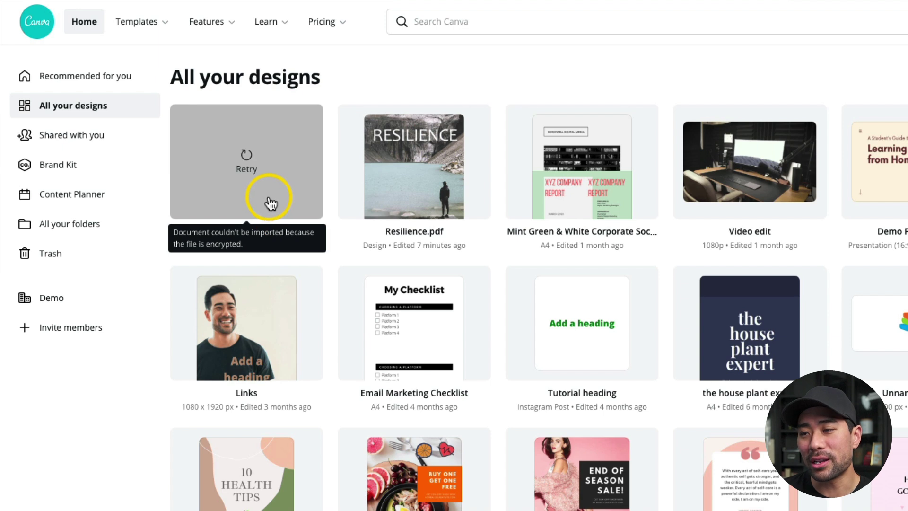
key(super+Tab)
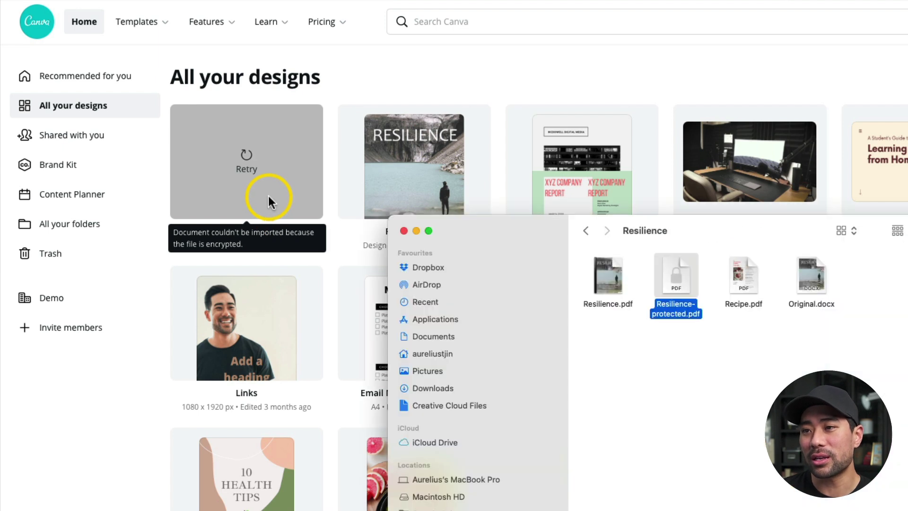
click(688, 340)
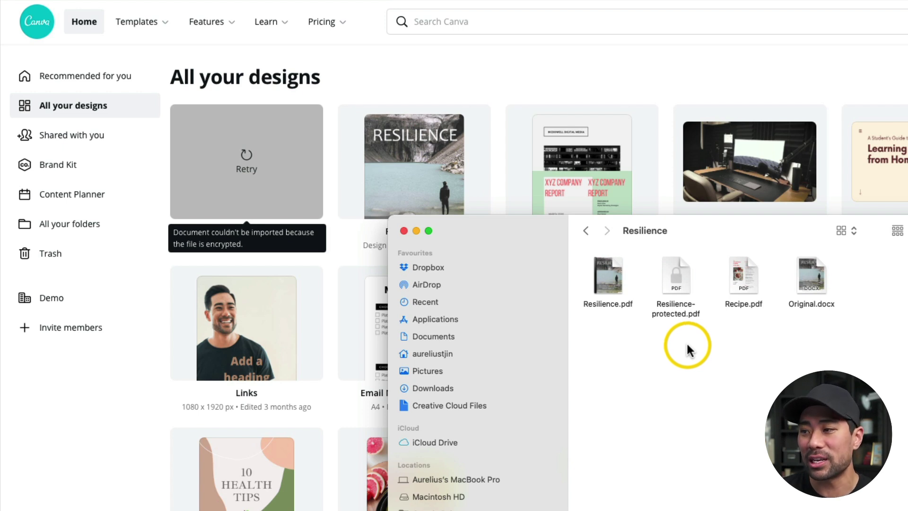
- Import Recipe.pdf into Canva by dragging it from the Resilience folder
click(748, 273)
drag(747, 268, 332, 242)
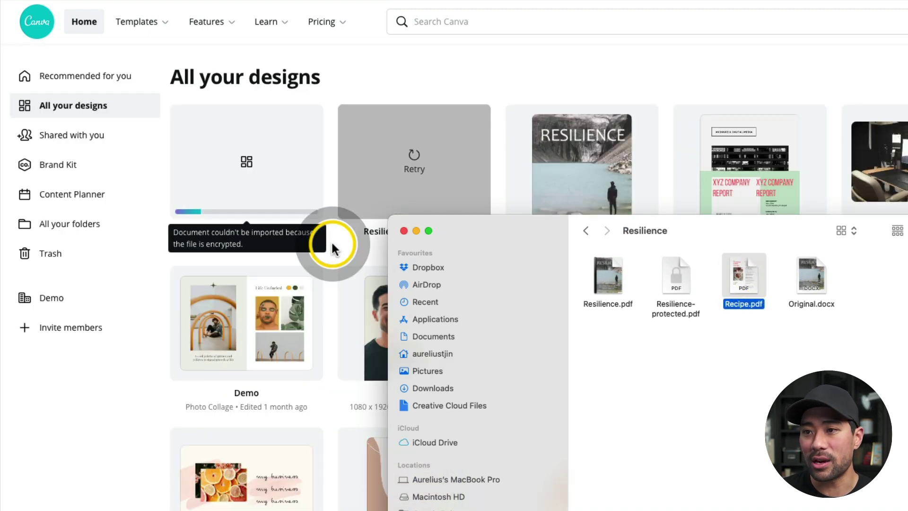
click(107, 481)
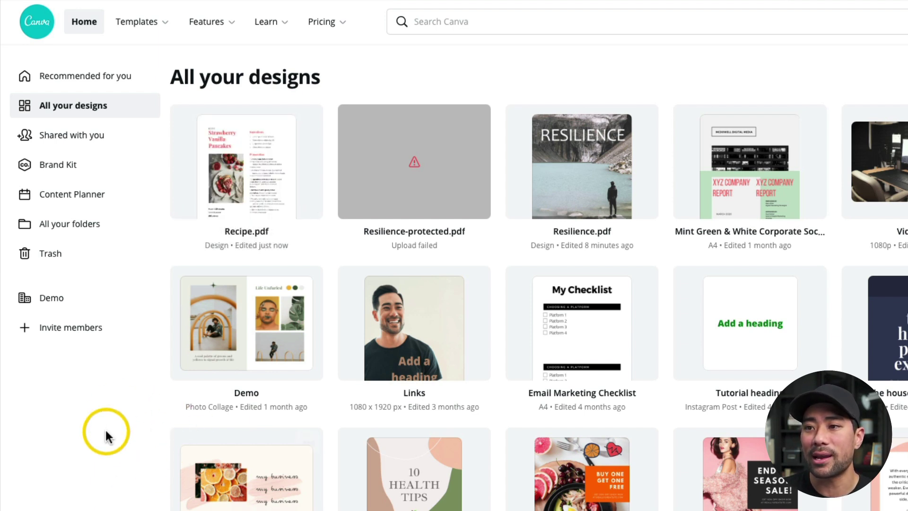
click(257, 168)
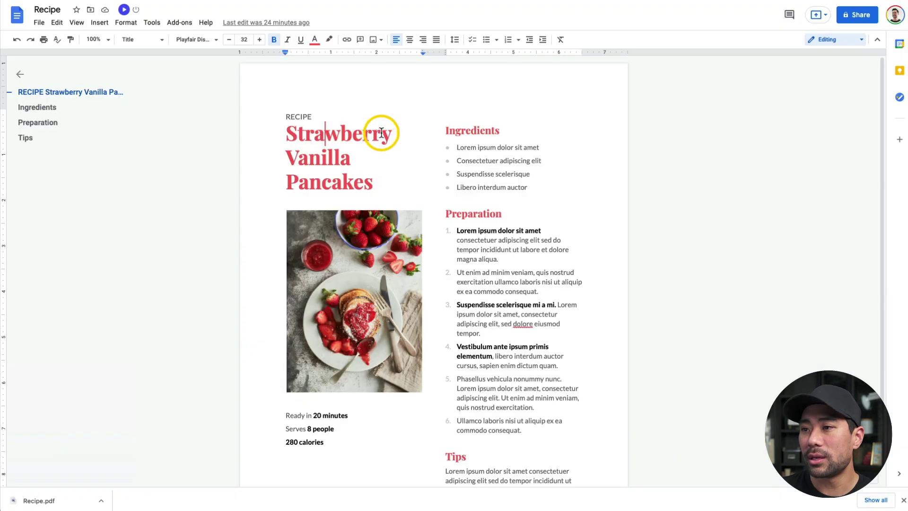
click(362, 136)
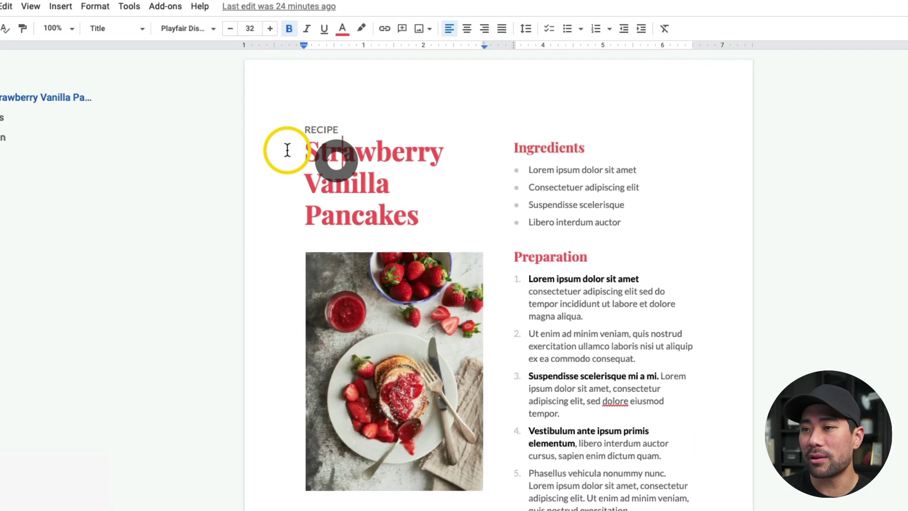
drag(287, 134, 347, 136)
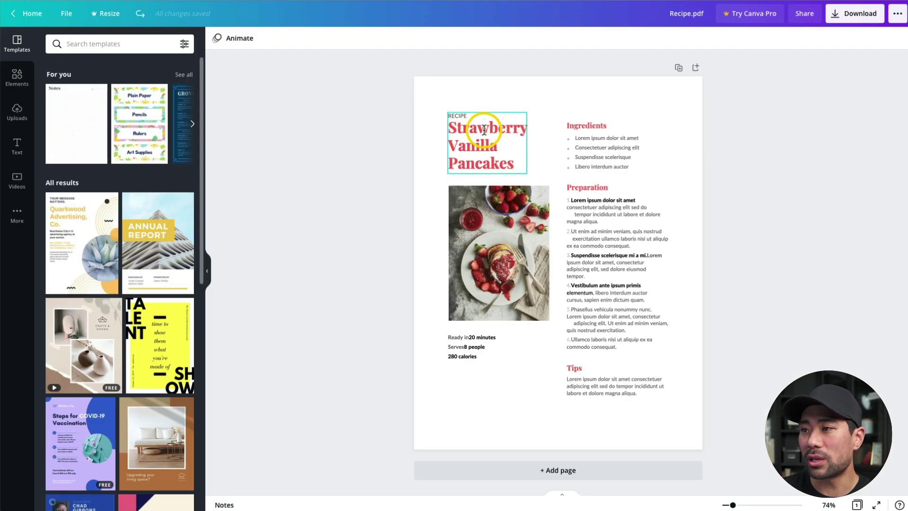
click(474, 139)
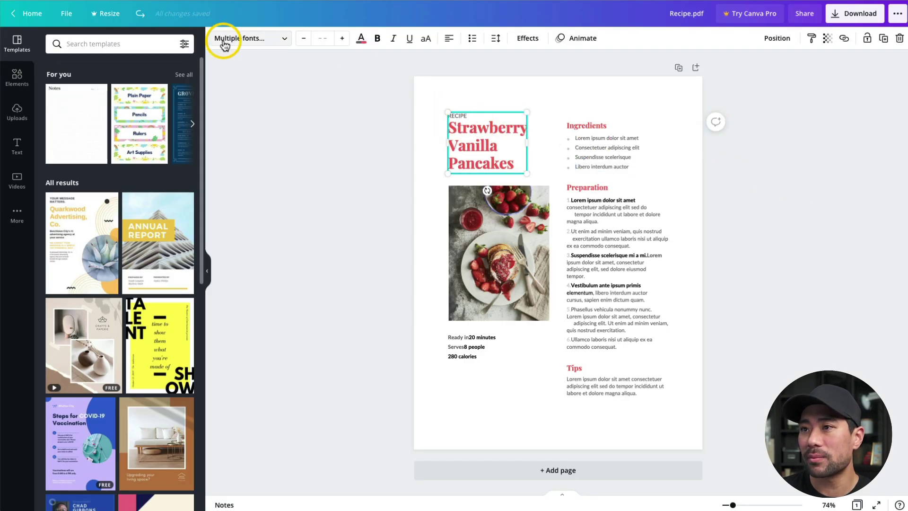
double_click(459, 129)
click(460, 128)
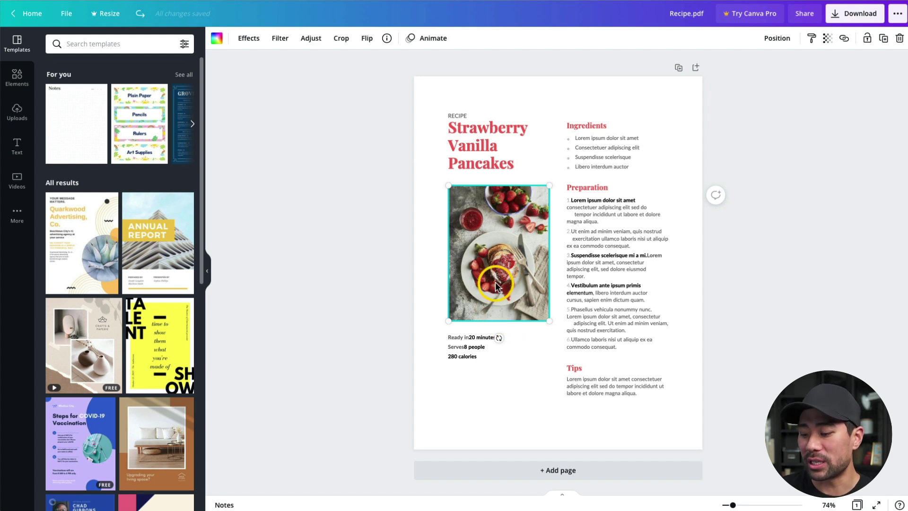
- Delete the pancake photo and search the Photos library for strawberries
key(Delete)
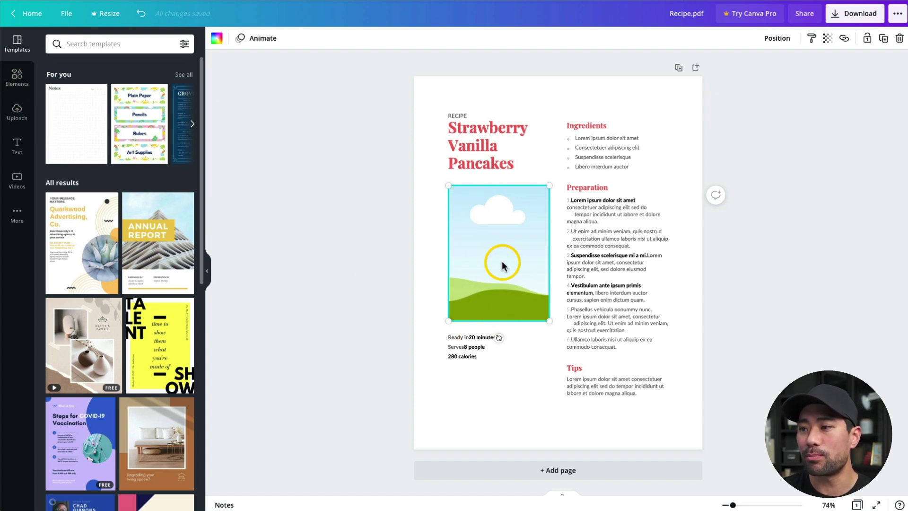
click(17, 213)
click(56, 106)
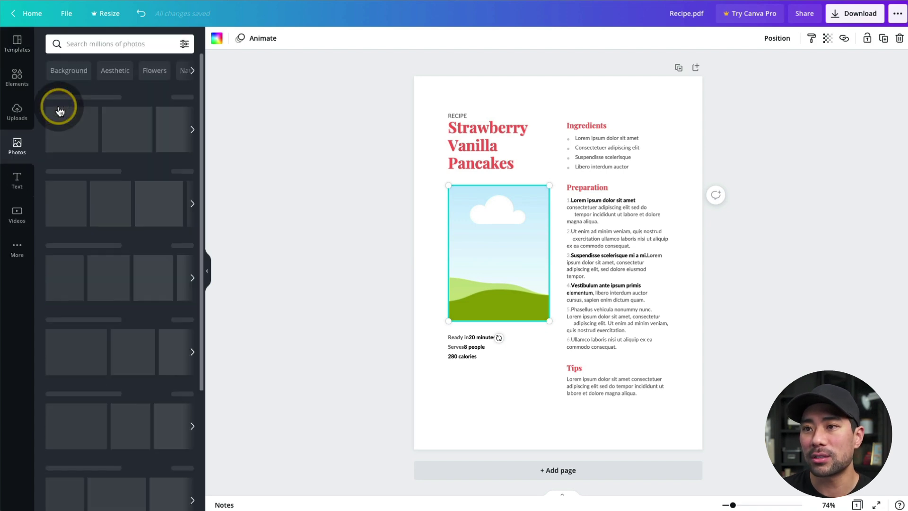
click(119, 43)
text(stra)
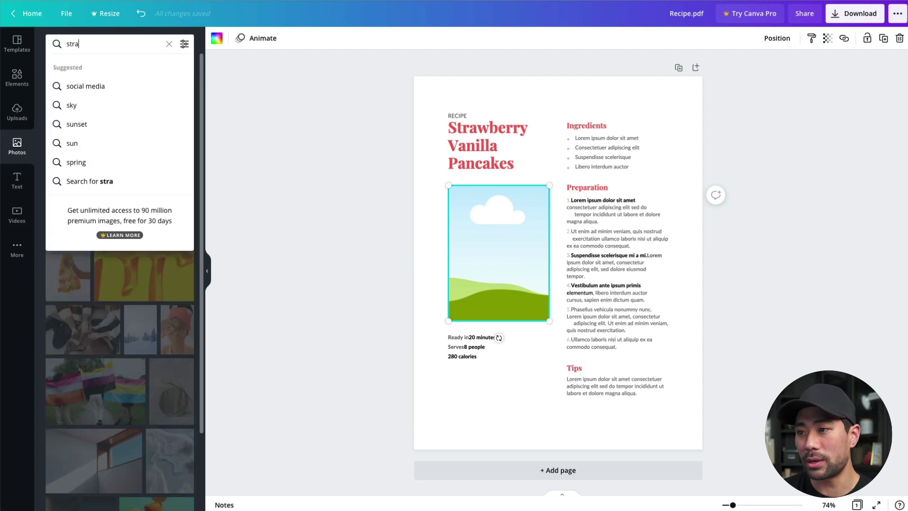
click(85, 124)
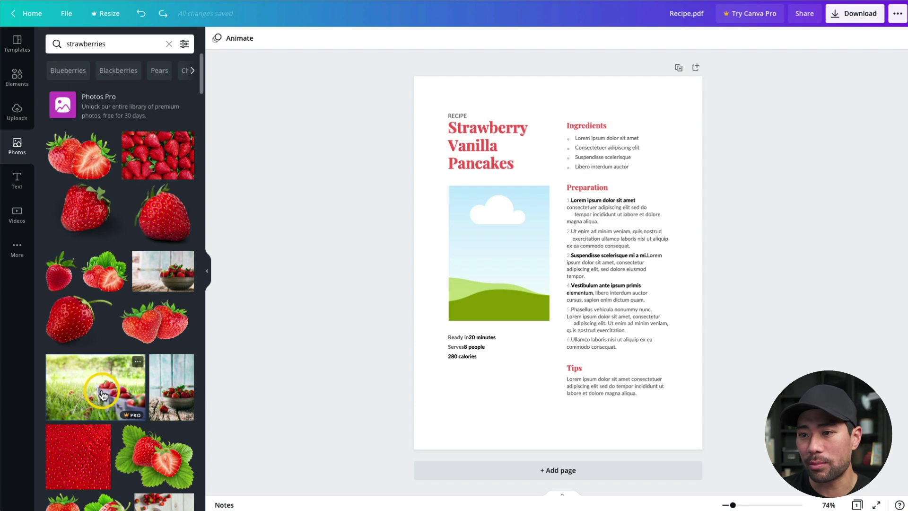
- Drop the strawberries-on-grass photo into the empty frame and reposition it to fill the crop
drag(101, 396, 489, 257)
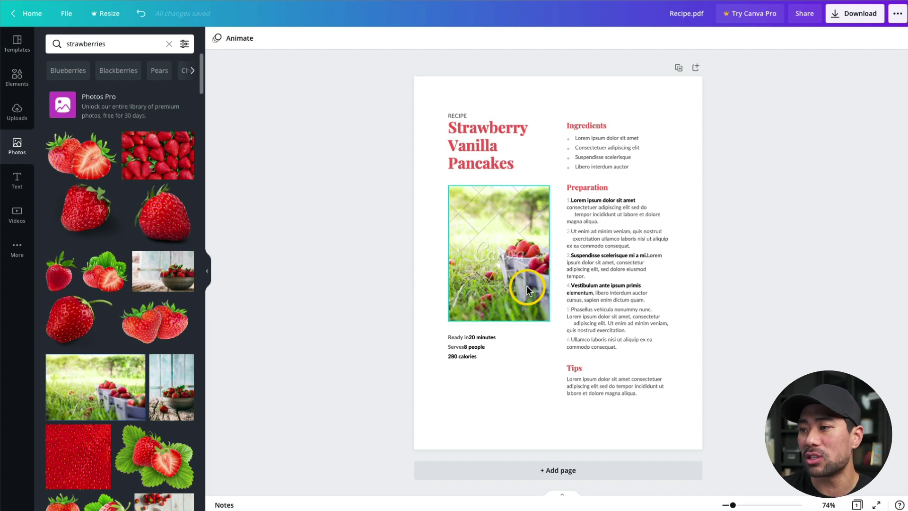
double_click(504, 280)
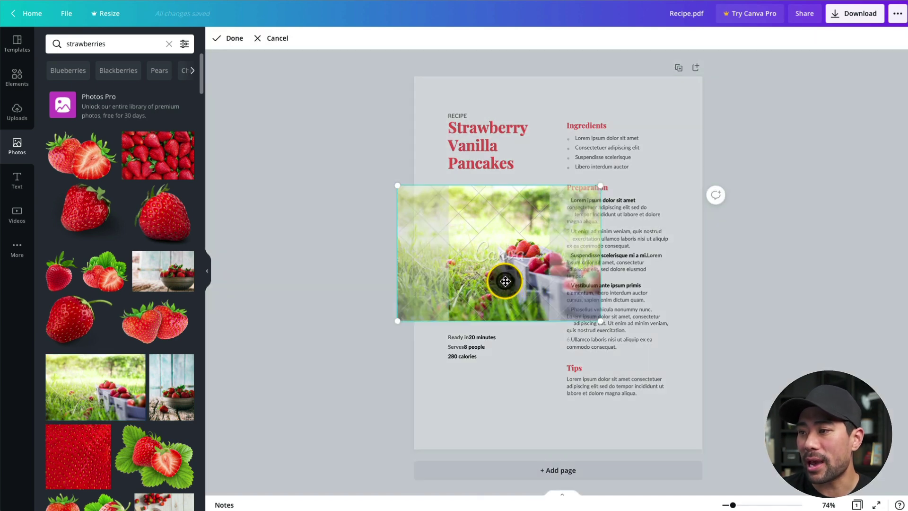
drag(554, 281, 520, 283)
click(533, 345)
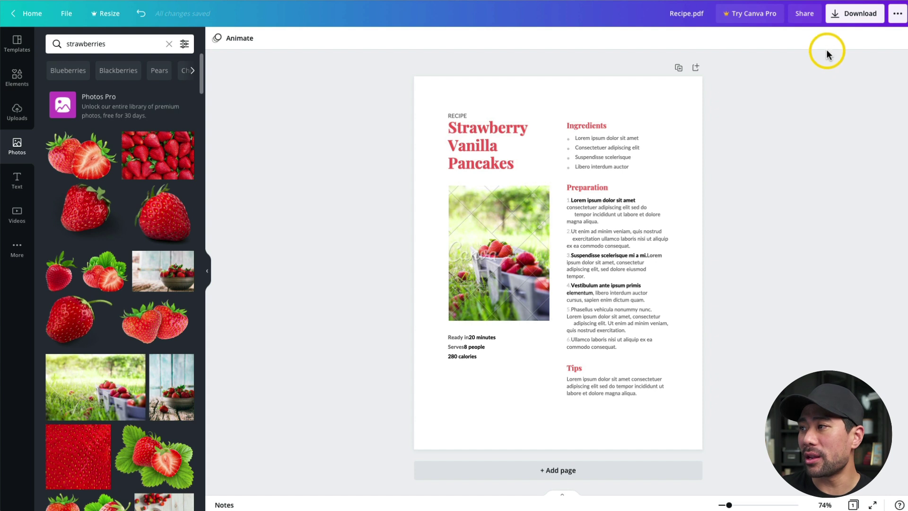
- Open the recipe's download panel and list its file types, with PDF Print selected
click(851, 13)
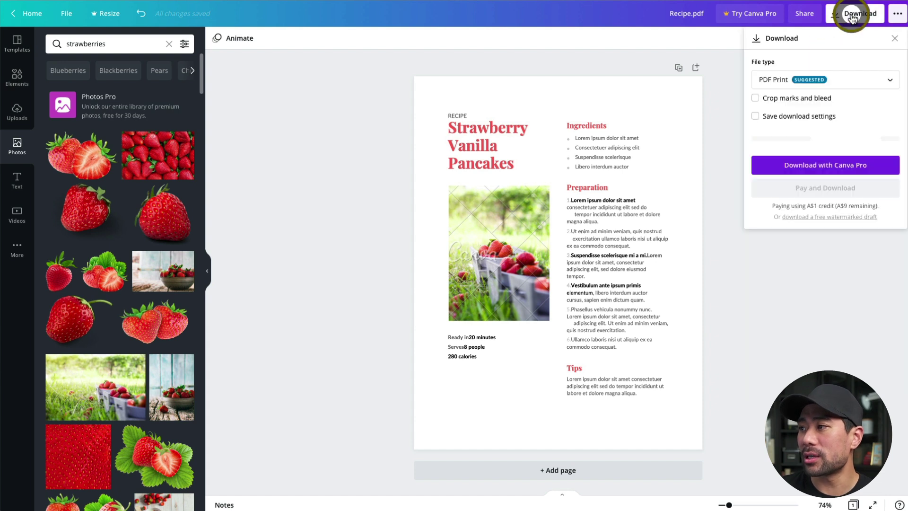
click(800, 83)
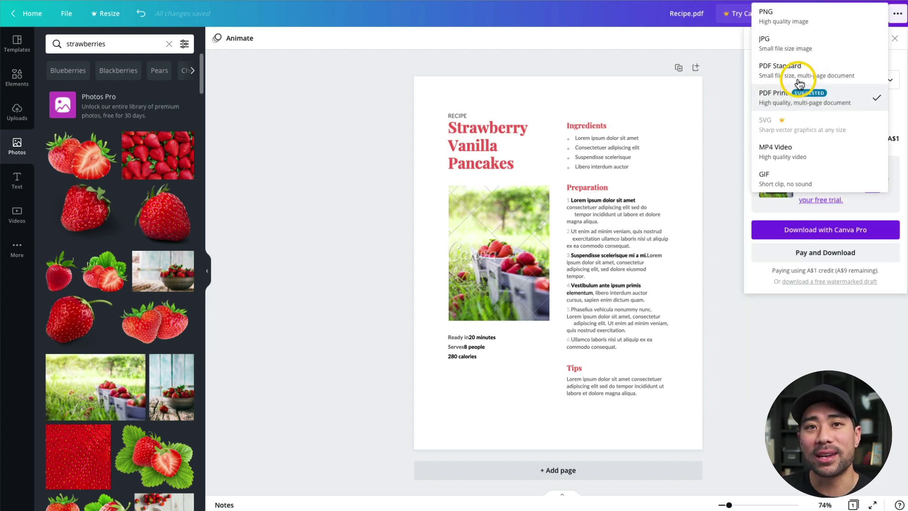